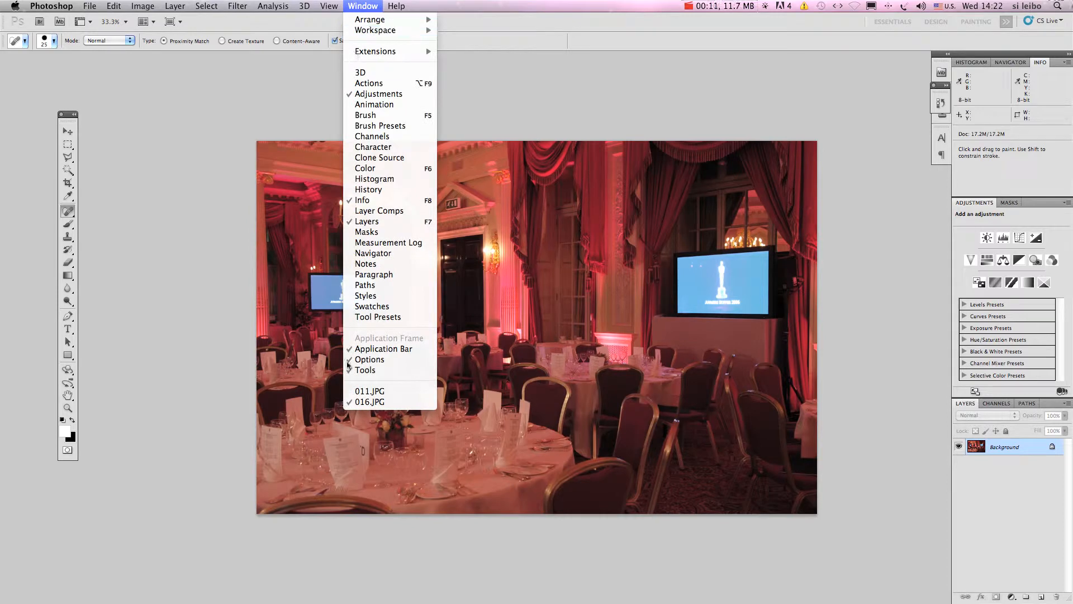
# Compare the bright exposure 016.JPG with the dark exposure 011.JPG, switching between them and finishing on 011.JPG
pyautogui.click(370, 391)
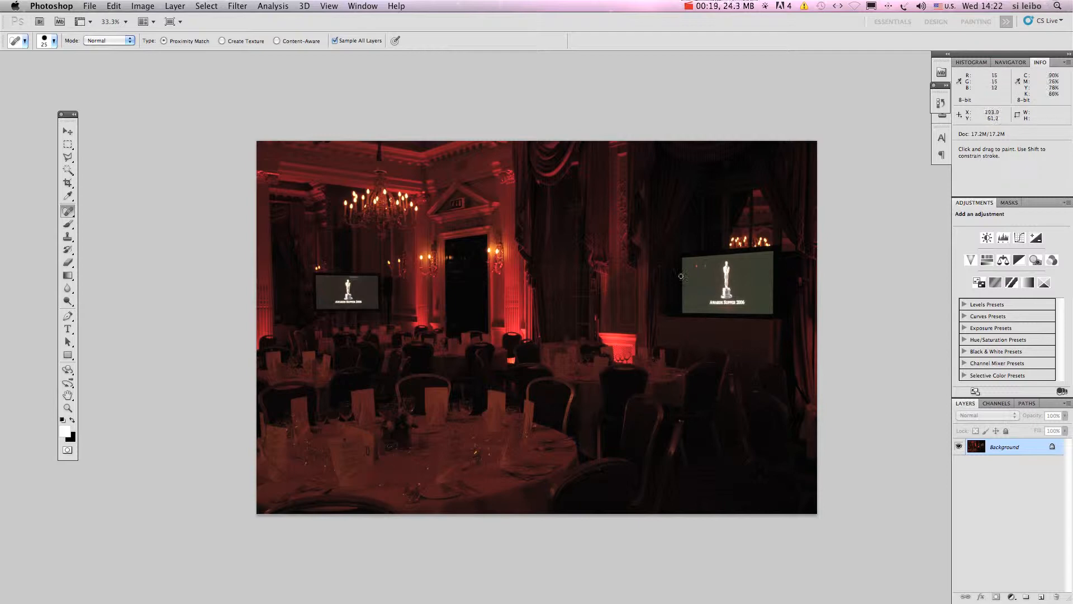
pyautogui.hotkey('ctrl', 'Tab')
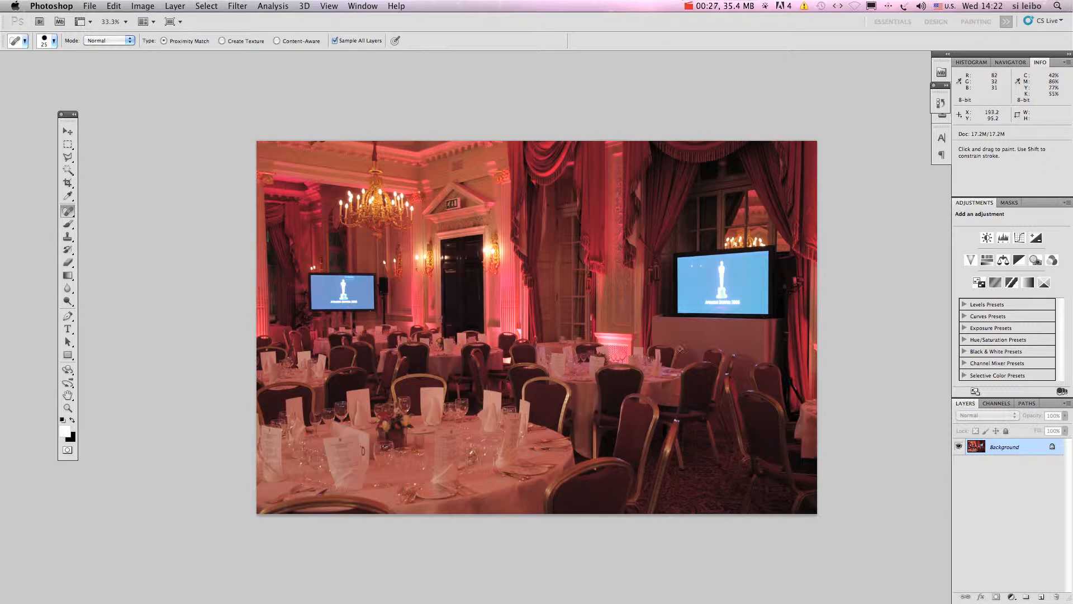
pyautogui.press('super+plus')
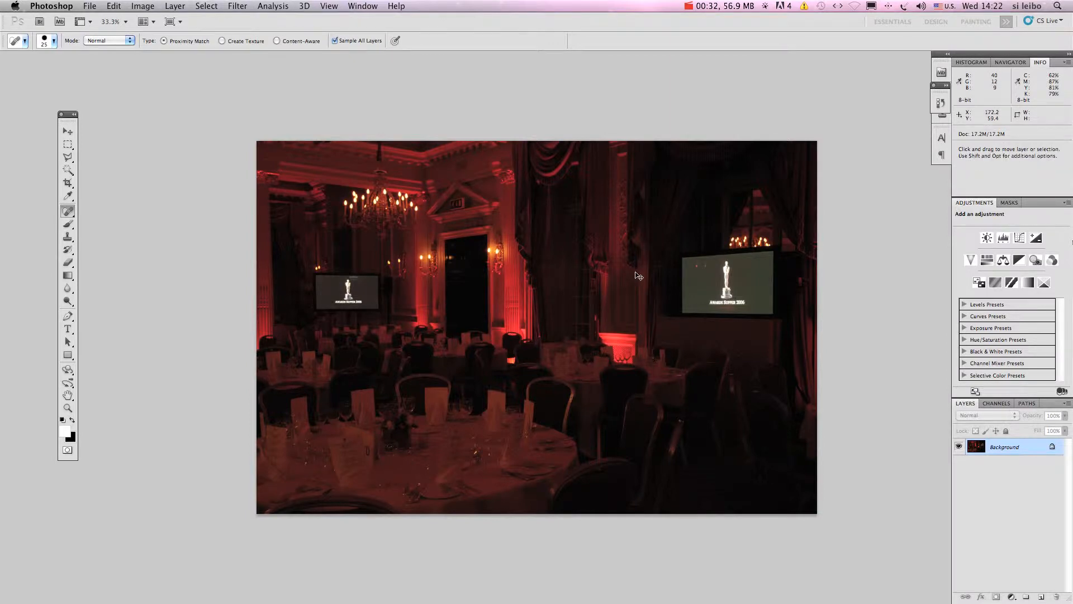
# Make a rectangular marquee selection around the large screen on the right of the dark photo and copy it
pyautogui.press('super+plus')
pyautogui.moveTo(670, 313); pyautogui.dragTo(454, 331)
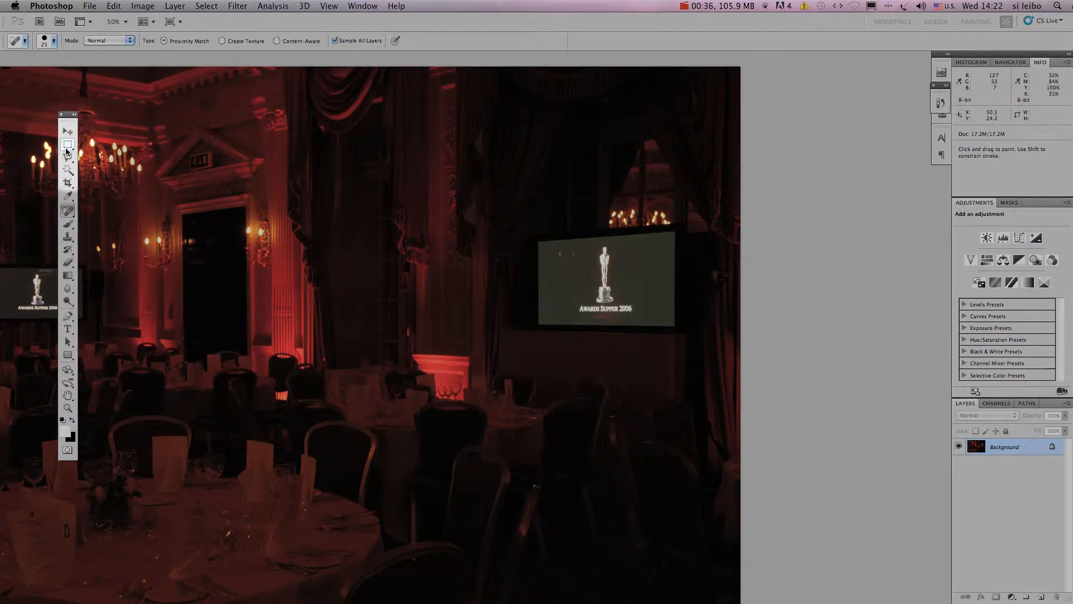
pyautogui.moveTo(67, 144); pyautogui.dragTo(101, 144)
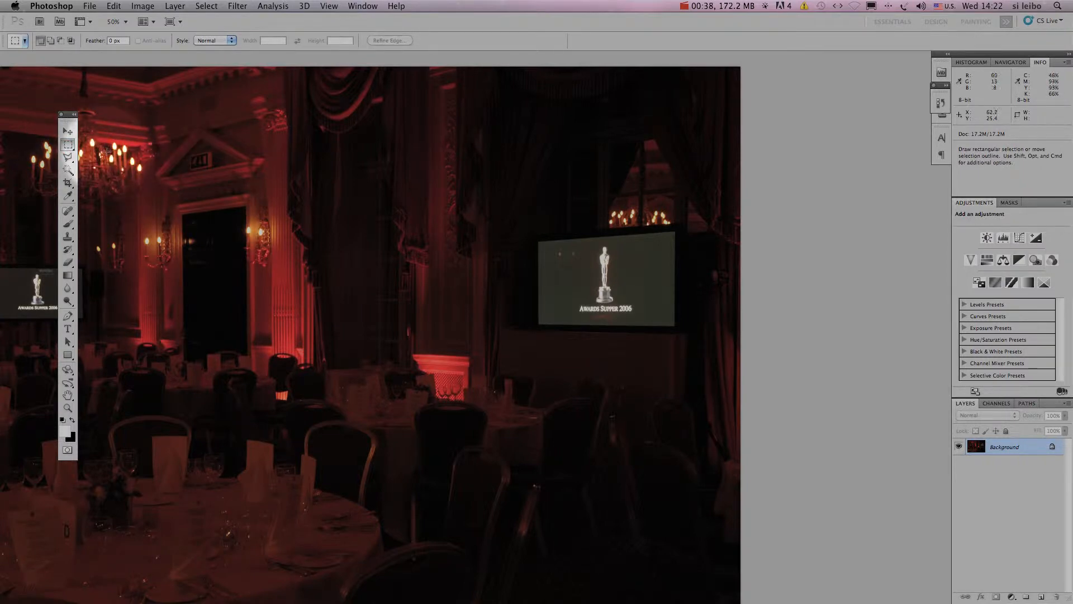
pyautogui.moveTo(515, 223); pyautogui.dragTo(688, 343)
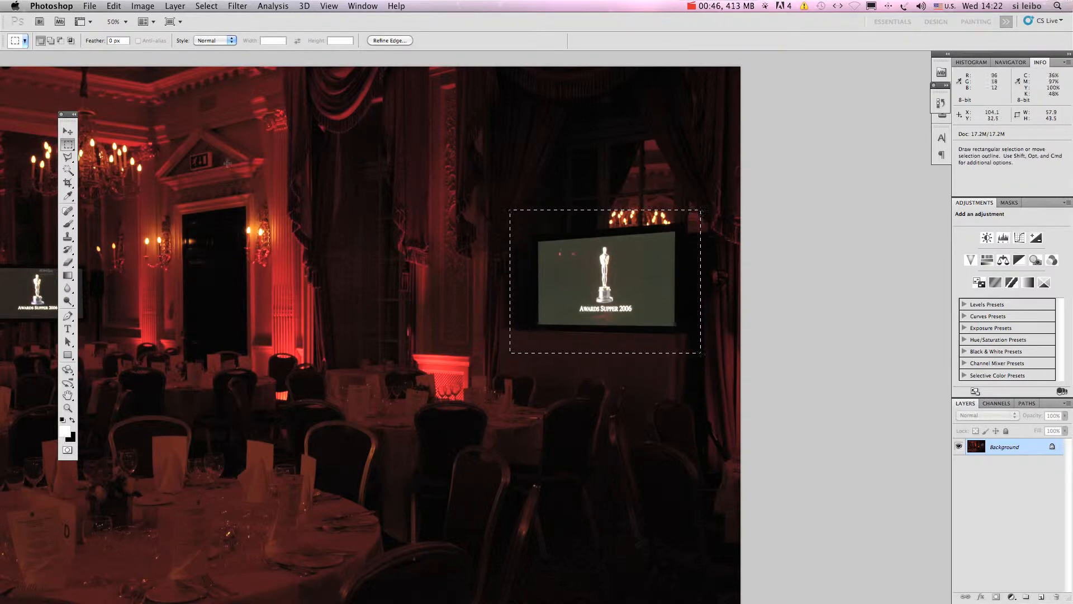
pyautogui.click(113, 8)
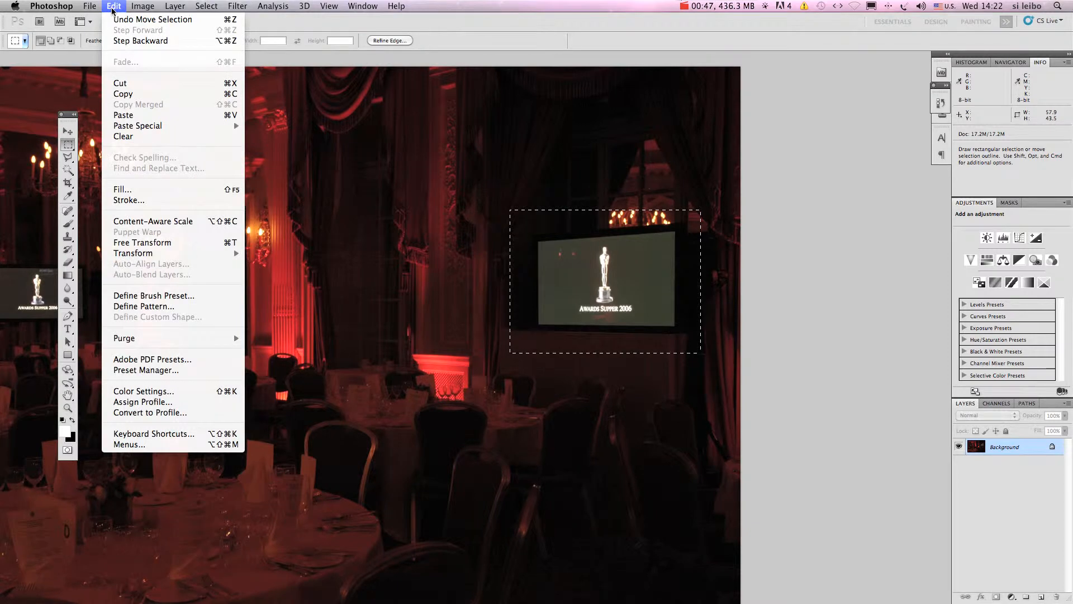
pyautogui.click(146, 94)
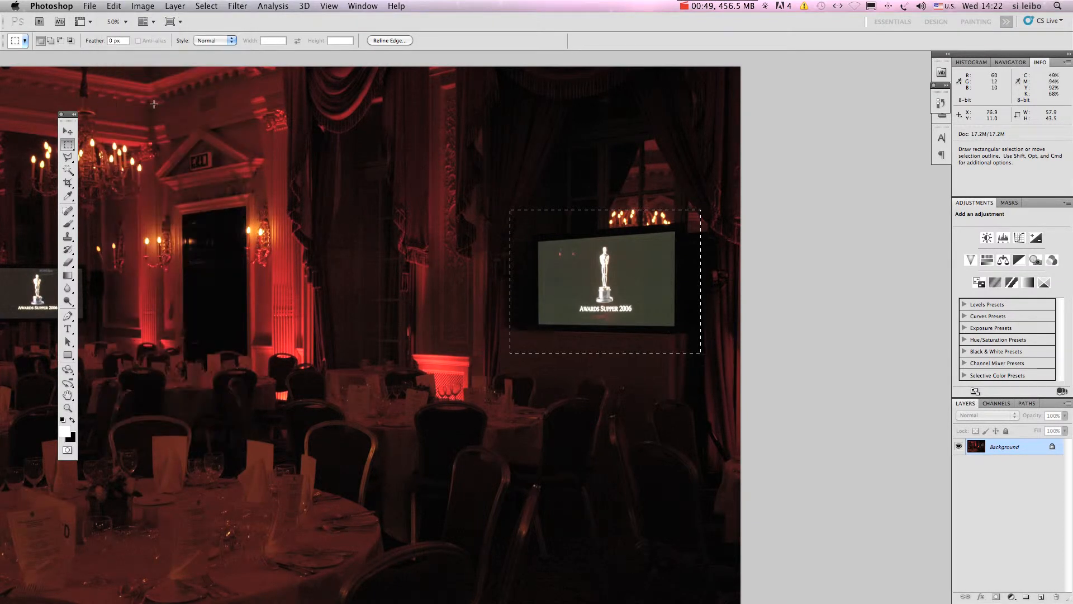
# Paste the copied screen into 016.JPG and move it roughly over the large screen on the right of the room
pyautogui.click(372, 6)
pyautogui.click(391, 401)
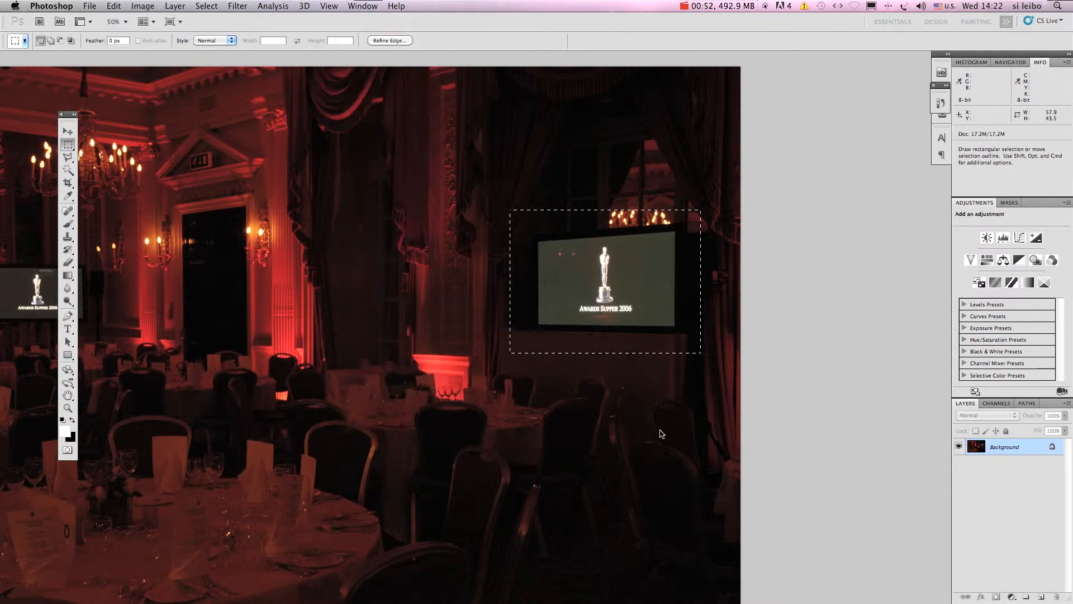
pyautogui.click(114, 6)
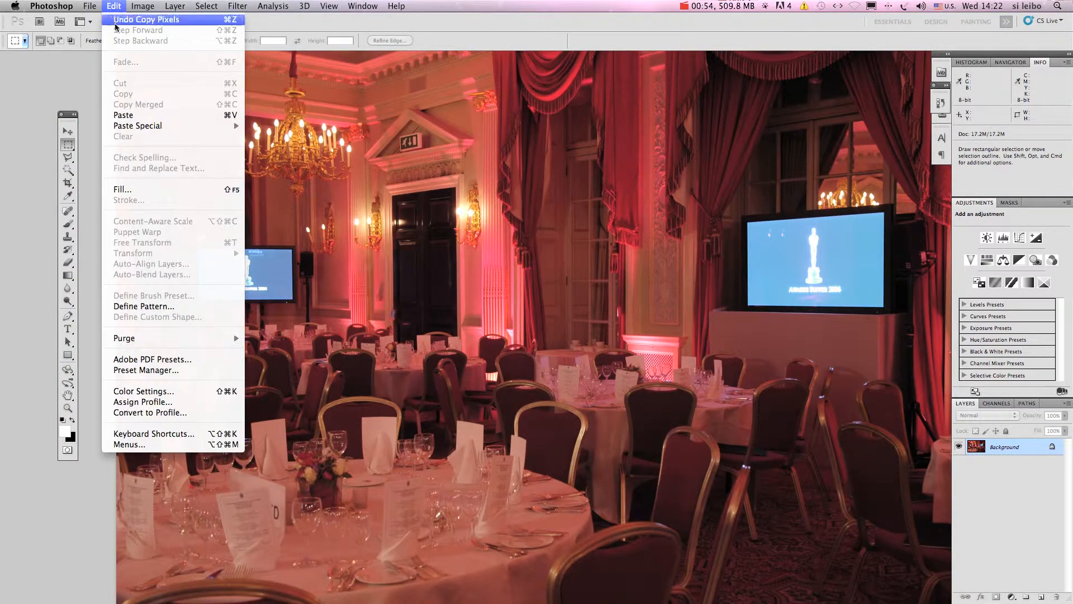
pyautogui.click(125, 114)
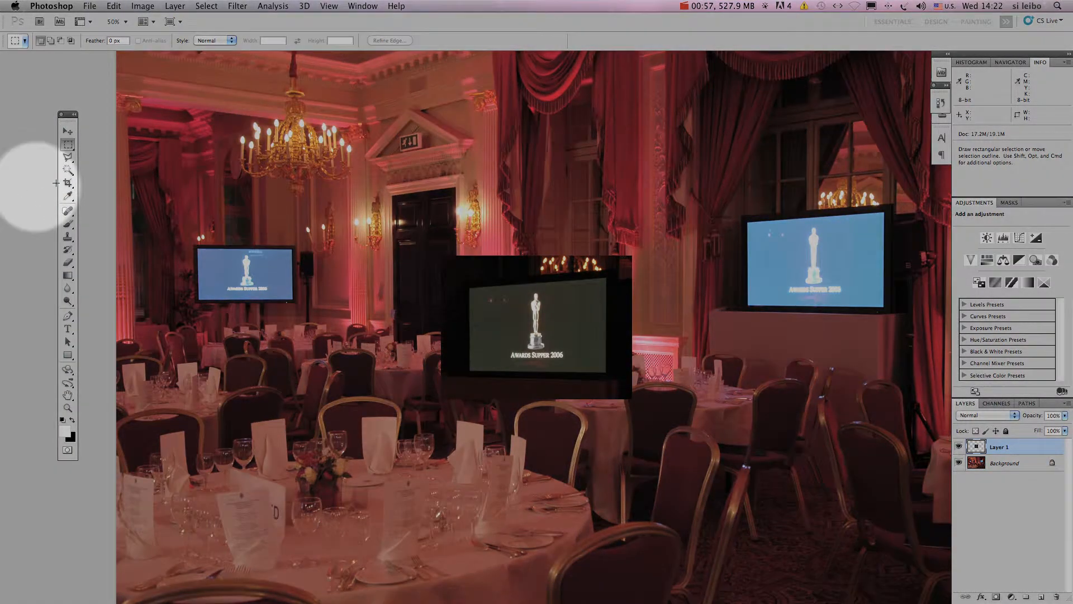
pyautogui.click(68, 131)
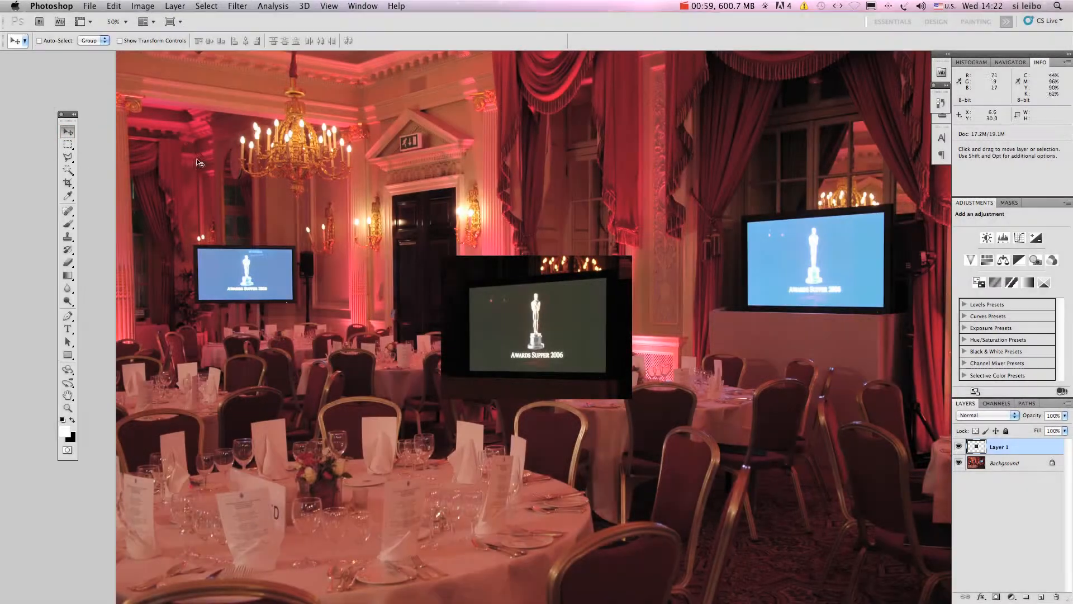
pyautogui.moveTo(540, 320); pyautogui.dragTo(856, 293)
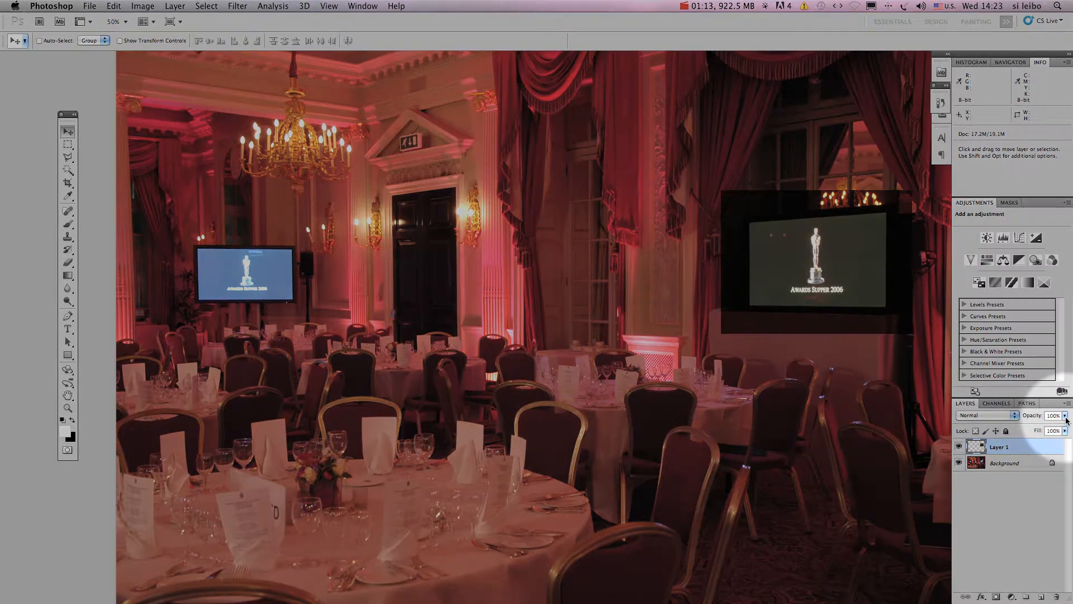
# Align the pasted screen precisely with the one beneath it at 56% layer opacity, and restore the opacity to 100%
pyautogui.click(1065, 416)
pyautogui.moveTo(1063, 429); pyautogui.dragTo(1034, 435)
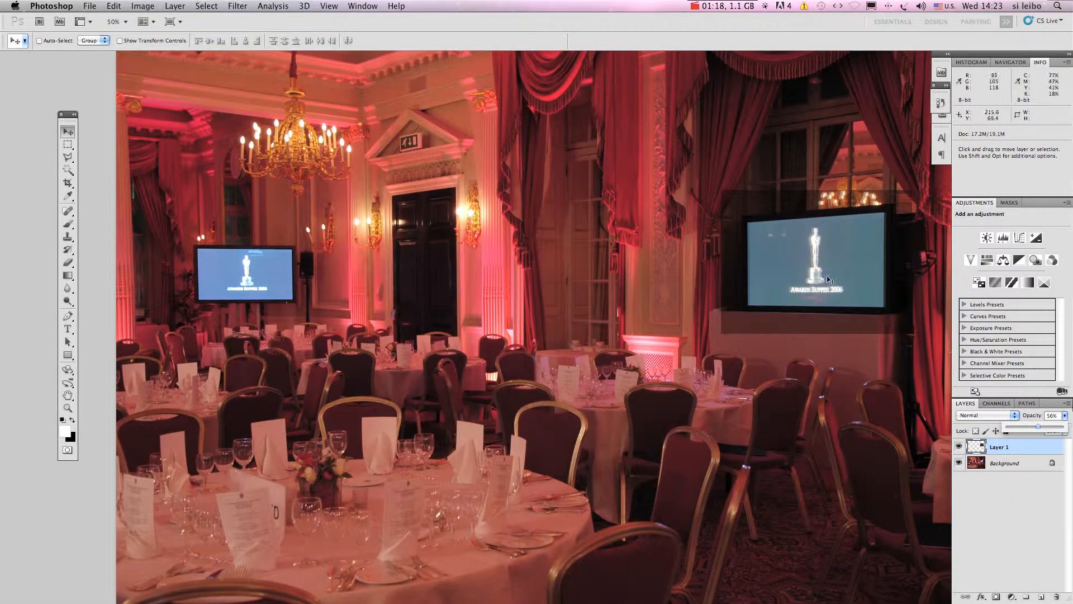
pyautogui.moveTo(831, 281)
pyautogui.mouseDown()
pyautogui.moveTo(745, 310)
pyautogui.moveTo(788, 311)
pyautogui.moveTo(833, 266)
pyautogui.moveTo(849, 279)
pyautogui.mouseUp()
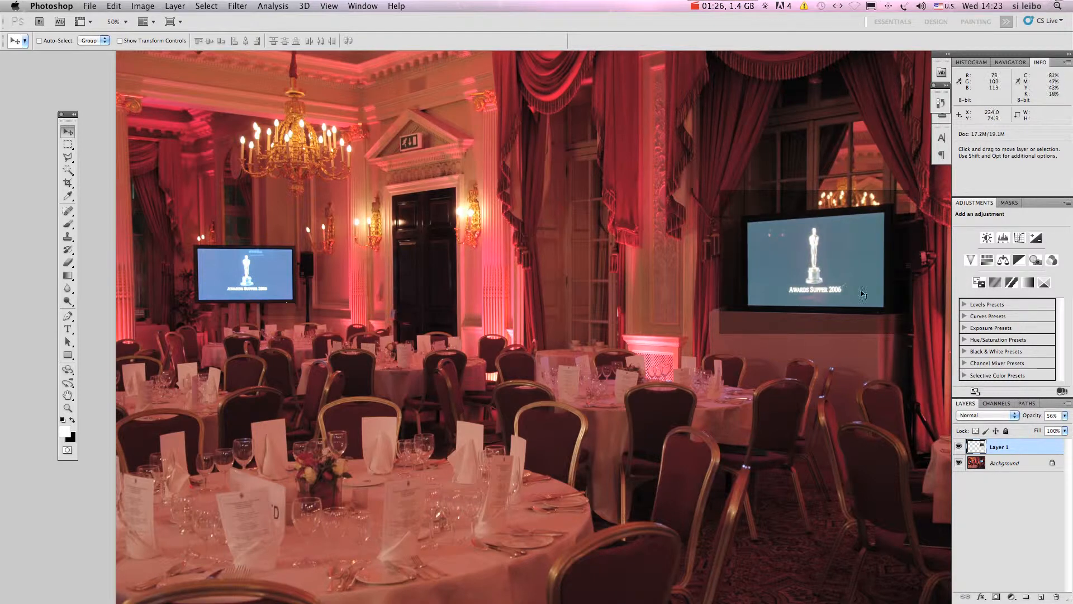
pyautogui.click(1065, 415)
pyautogui.moveTo(1059, 430); pyautogui.dragTo(1064, 429)
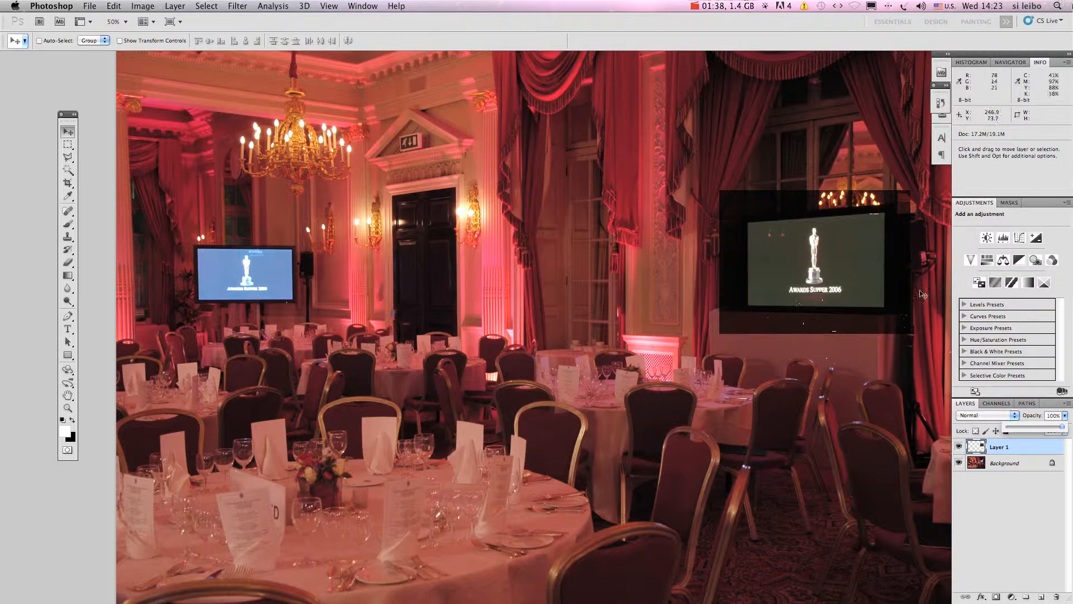
# Outline the pasted screen's display area with a four-cornered Polygonal Lasso selection just inside the black frame
pyautogui.press('super+plus')
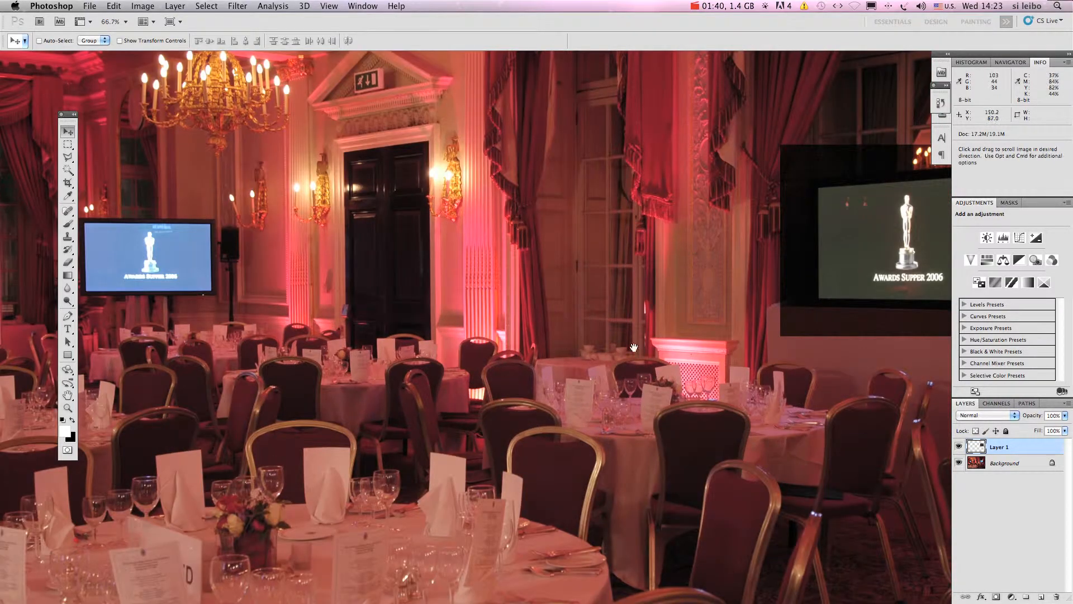
pyautogui.moveTo(856, 302); pyautogui.dragTo(402, 385)
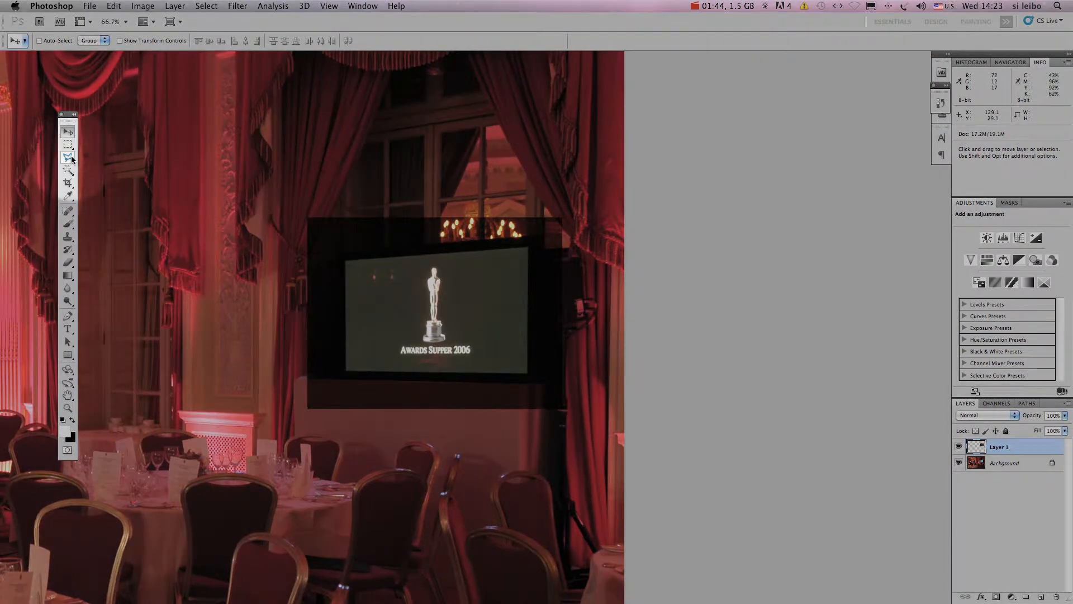
pyautogui.moveTo(67, 157); pyautogui.dragTo(124, 169)
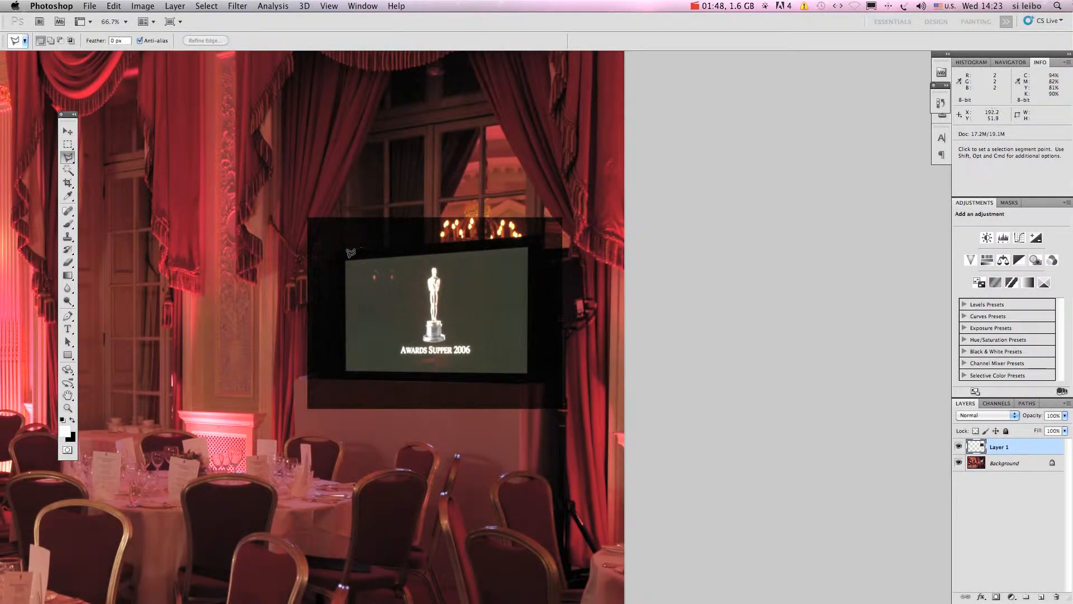
pyautogui.click(341, 256)
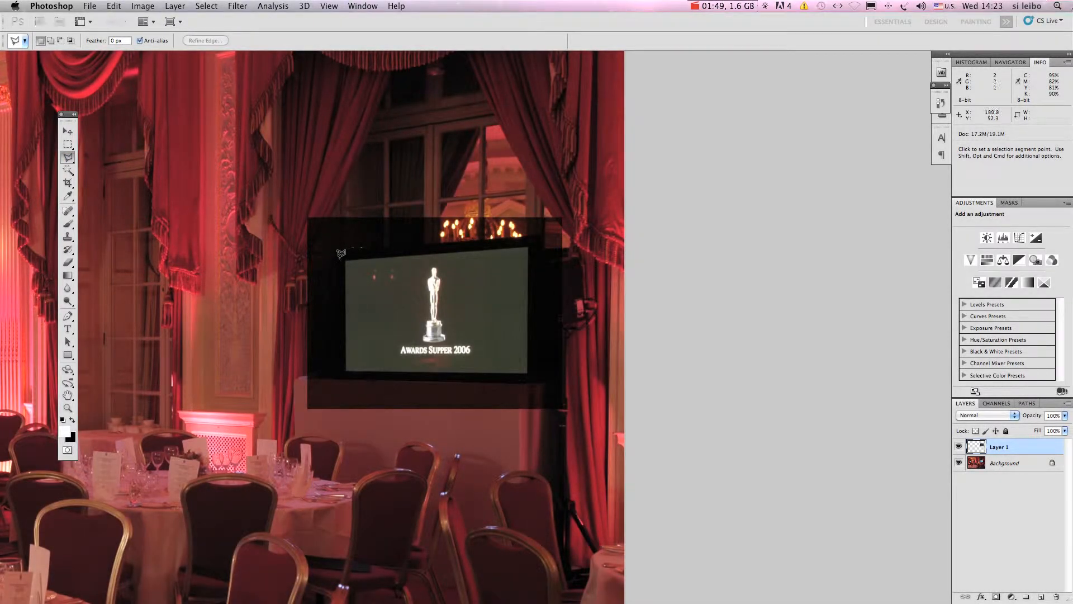
pyautogui.click(532, 244)
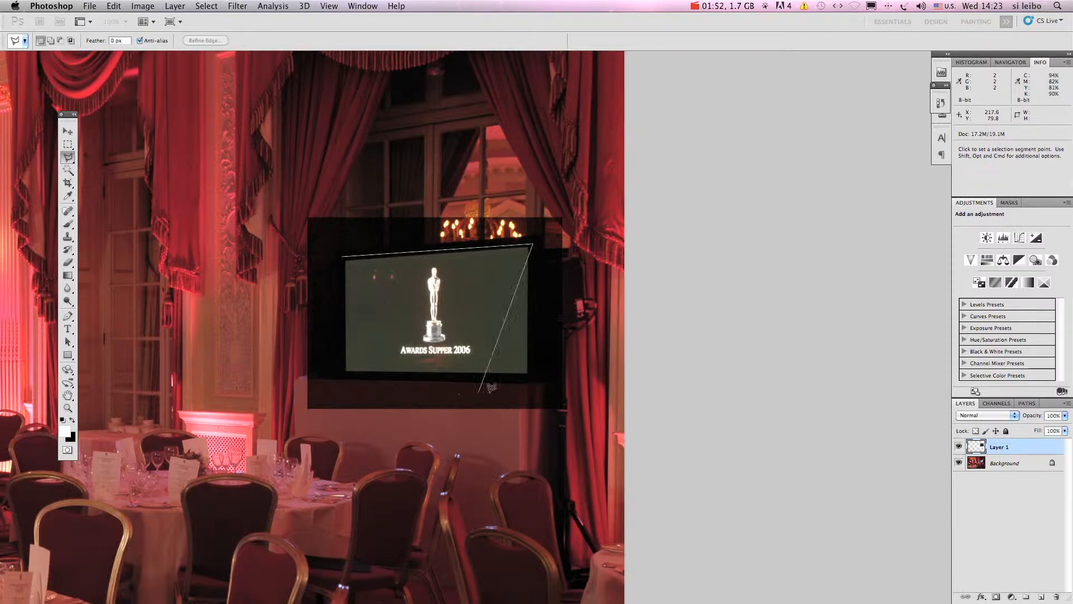
pyautogui.click(532, 377)
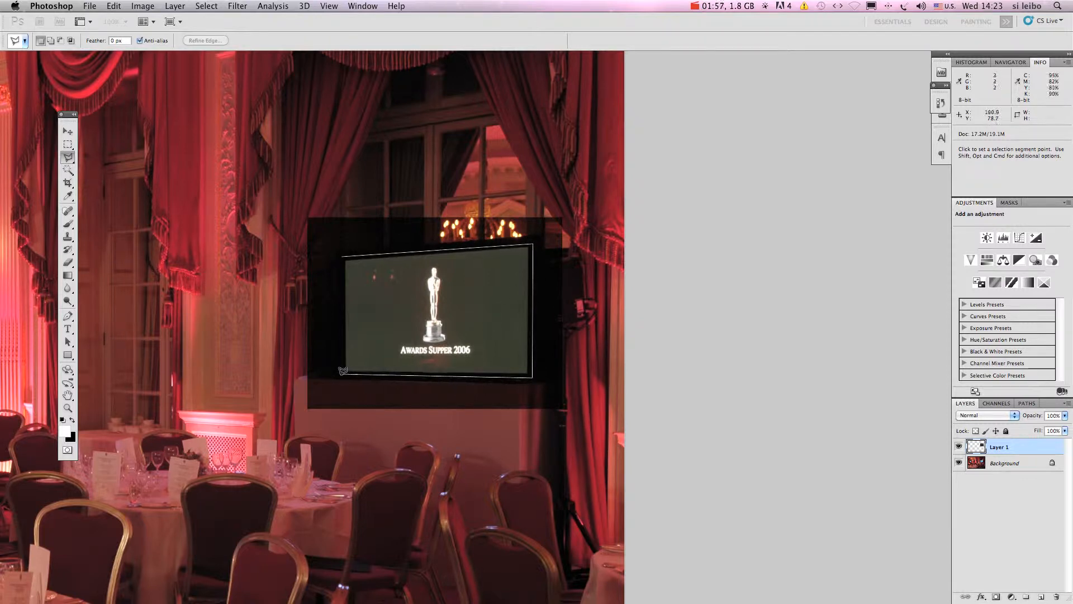
pyautogui.click(341, 255)
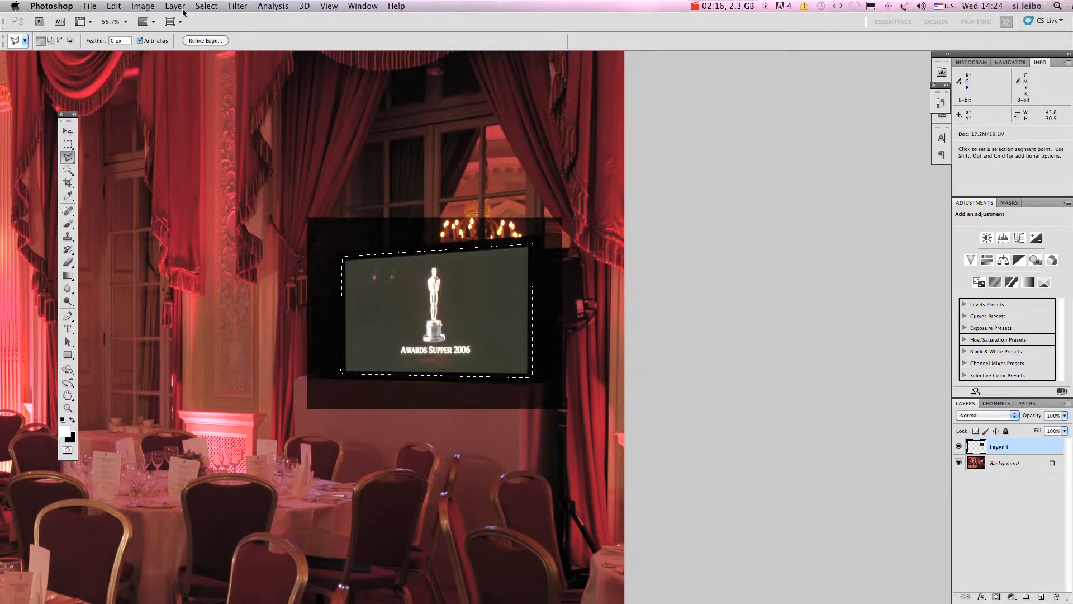
# Feather the screen selection with a radius of 2 pixels
pyautogui.click(203, 7)
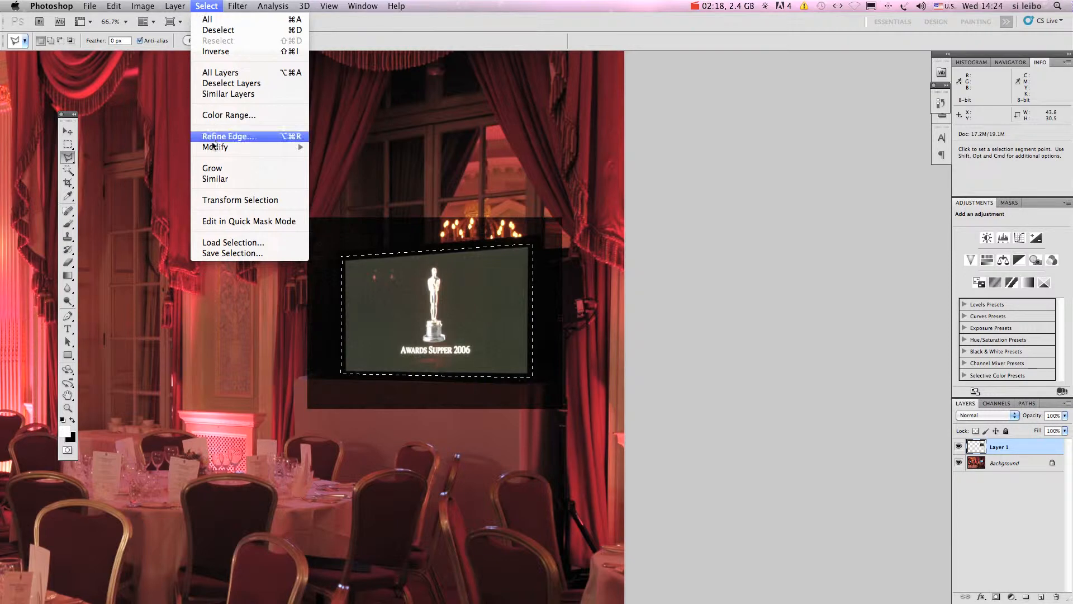
pyautogui.moveTo(215, 149)
pyautogui.click(338, 190)
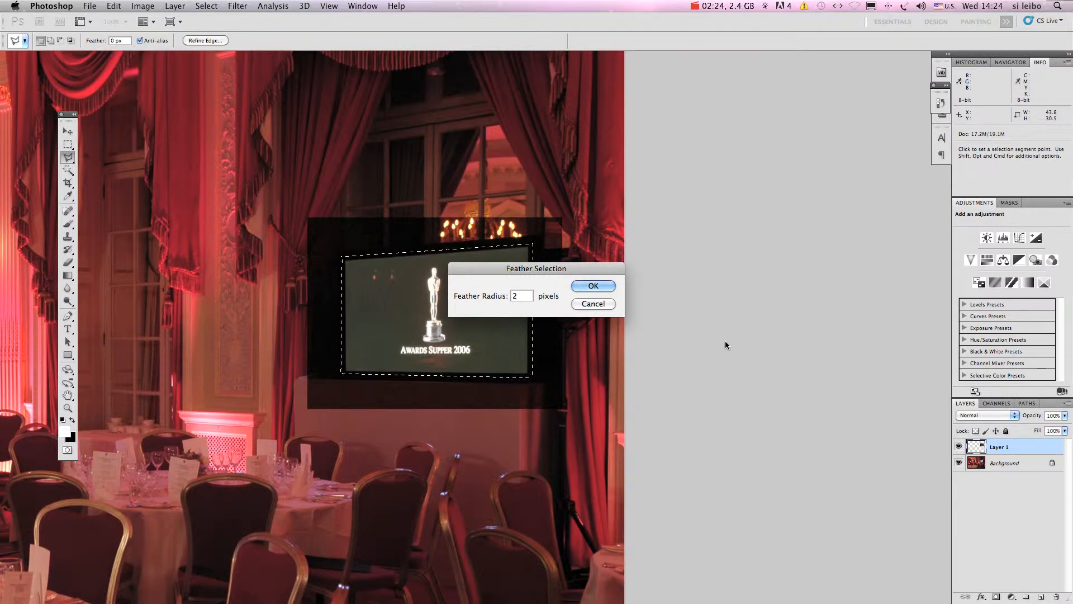
pyautogui.click(593, 286)
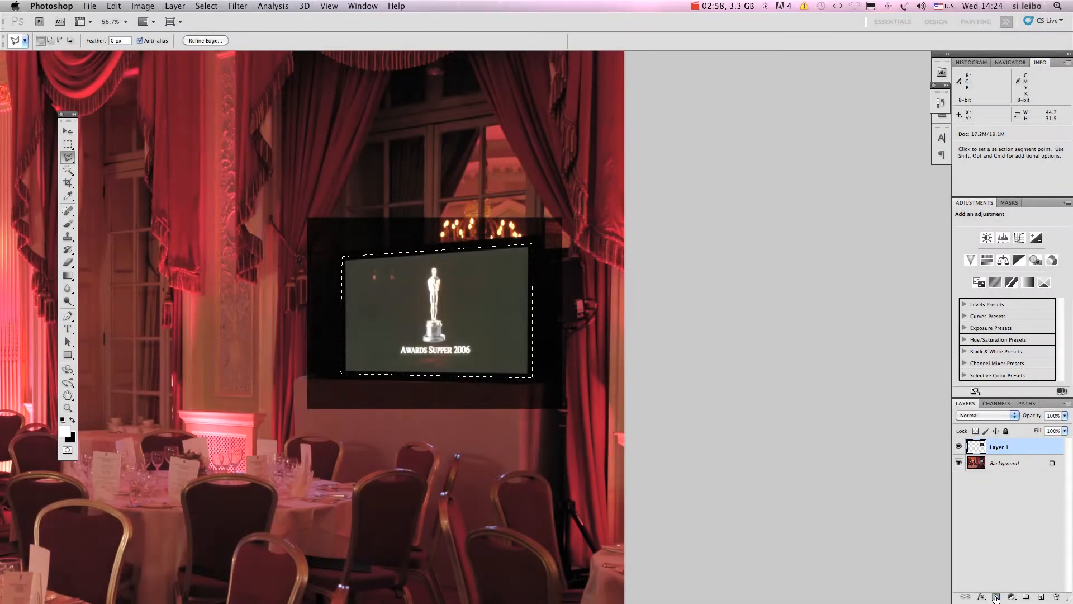
# Add a layer mask to the pasted screen layer from the feathered selection and check the mask on its own
pyautogui.click(995, 597)
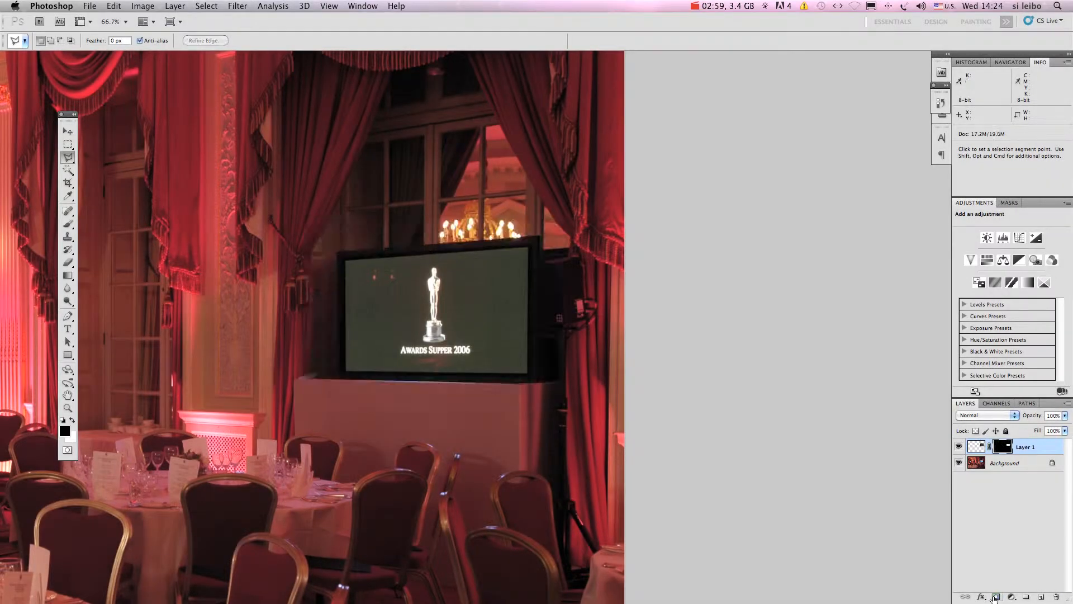
pyautogui.keyDown('alt'); pyautogui.click(1004, 449); pyautogui.keyUp('alt')
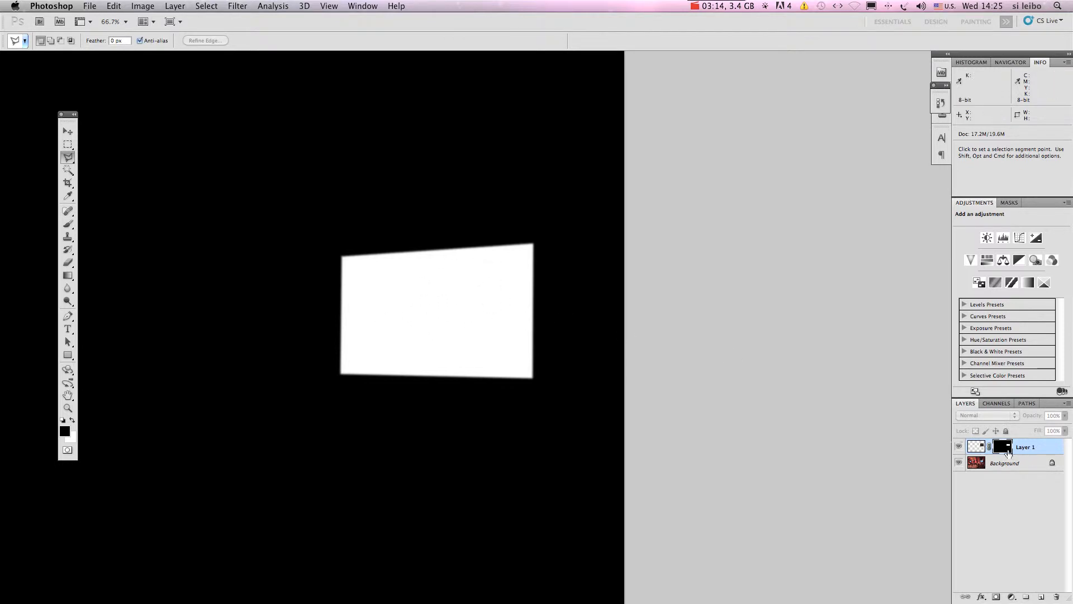
pyautogui.keyDown('alt'); pyautogui.click(1006, 452); pyautogui.keyUp('alt')
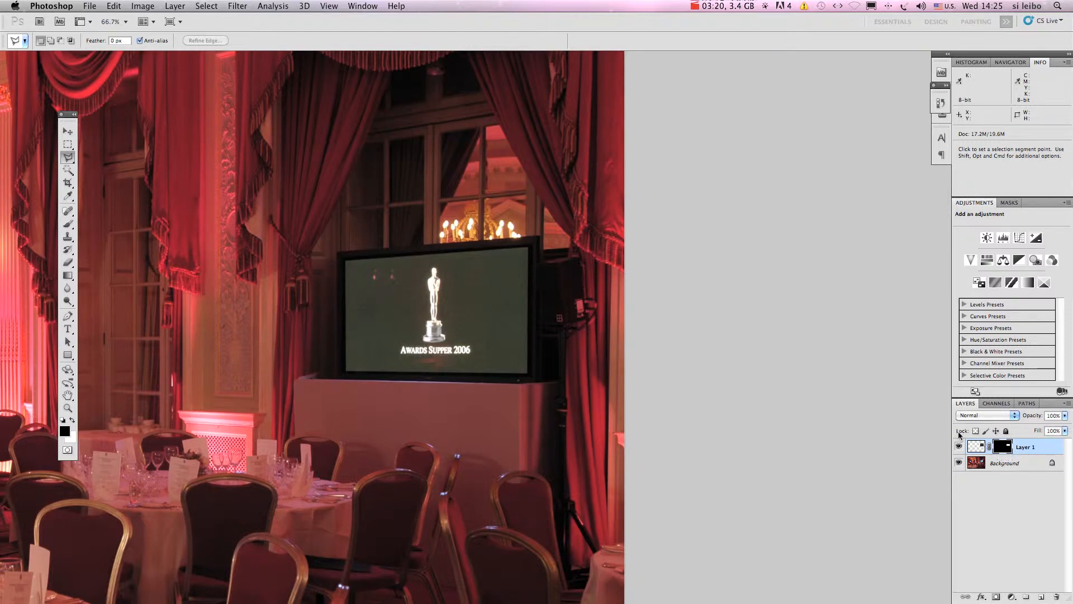
# Rename the masked screen layer to Screen Right
pyautogui.press('x')
pyautogui.doubleClick(1026, 448)
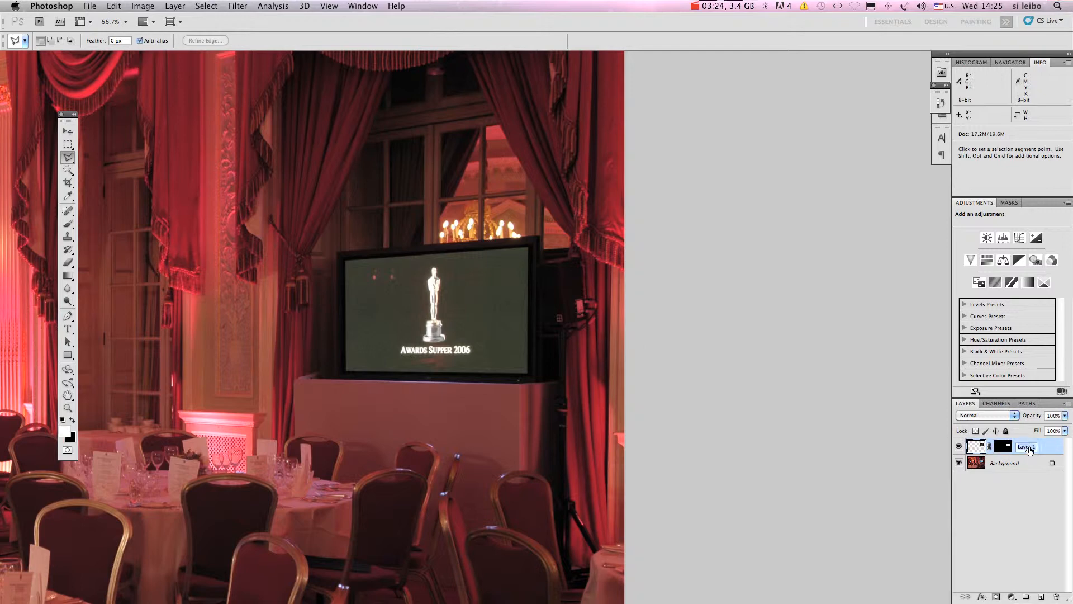
pyautogui.write('Screen Right')
pyautogui.press('Return')
# Examine the right-hand screen before and after the replacement by repeatedly hiding and showing the Screen Right layer
pyautogui.click(959, 446)
pyautogui.click(959, 446)
pyautogui.click(959, 447)
pyautogui.click(959, 447)
pyautogui.click(959, 446)
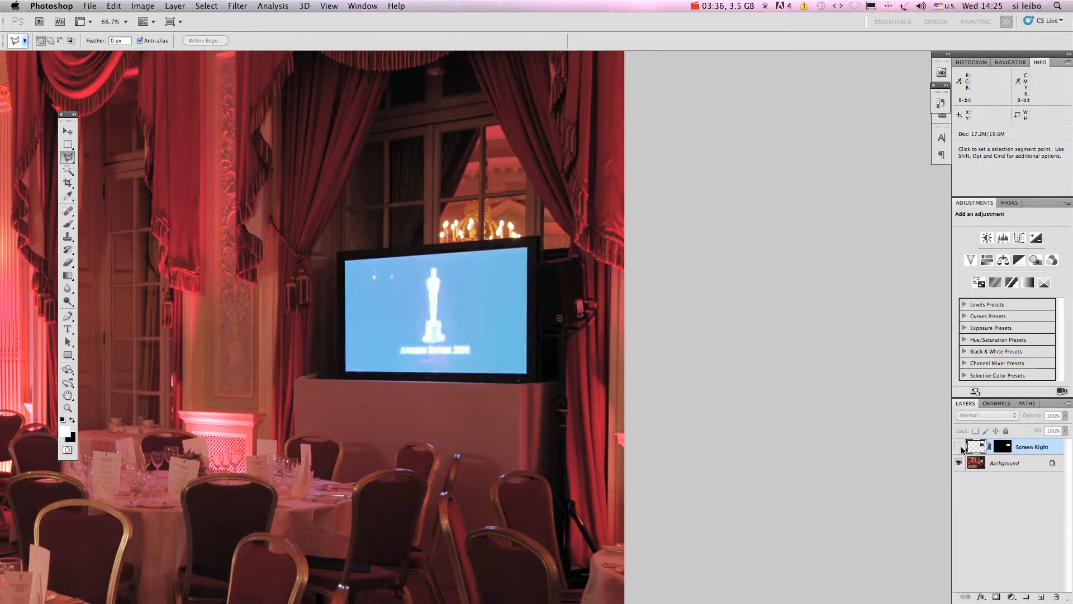
pyautogui.click(960, 447)
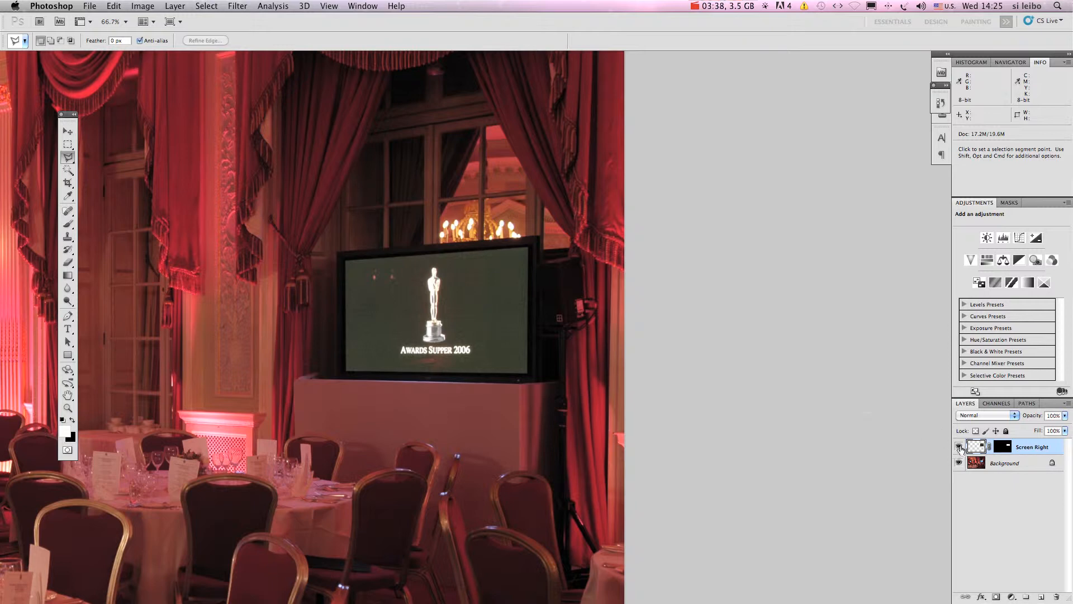
pyautogui.click(959, 447)
pyautogui.click(959, 447)
pyautogui.click(959, 447)
pyautogui.click(959, 447)
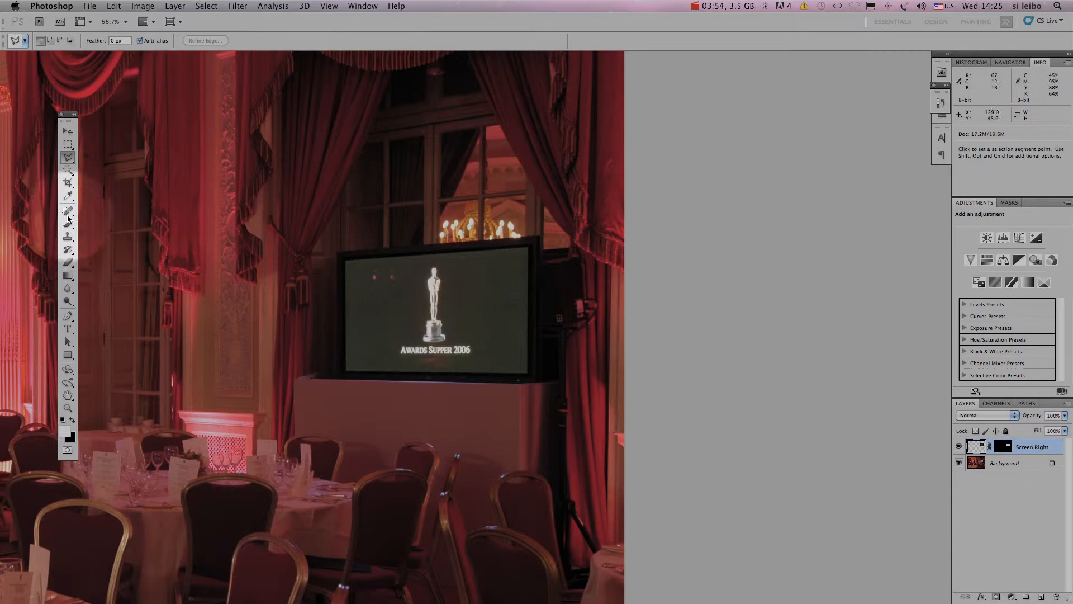
# Remove the small light reflections beside the statuette on the right-hand screen with the Spot Healing Brush
pyautogui.click(69, 218)
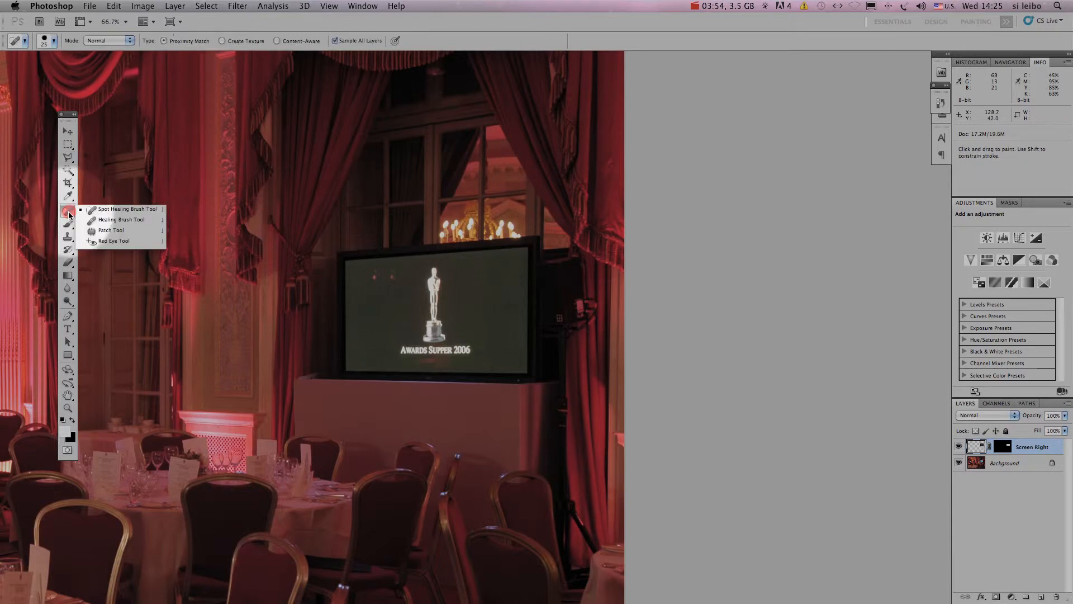
pyautogui.click(94, 211)
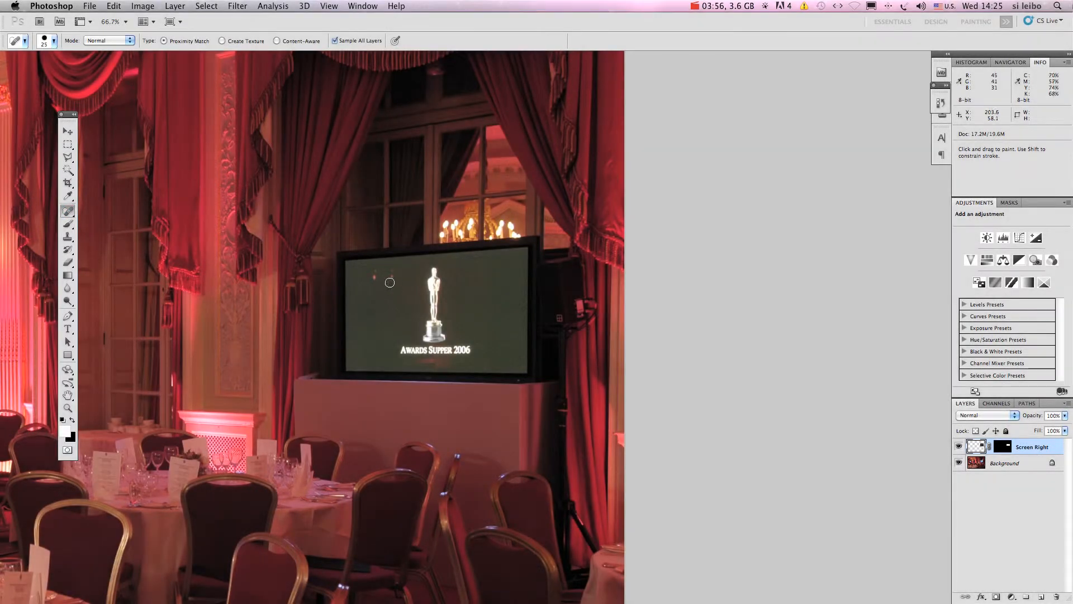
pyautogui.moveTo(407, 273)
pyautogui.mouseDown()
pyautogui.moveTo(374, 275)
pyautogui.moveTo(377, 286)
pyautogui.mouseUp()
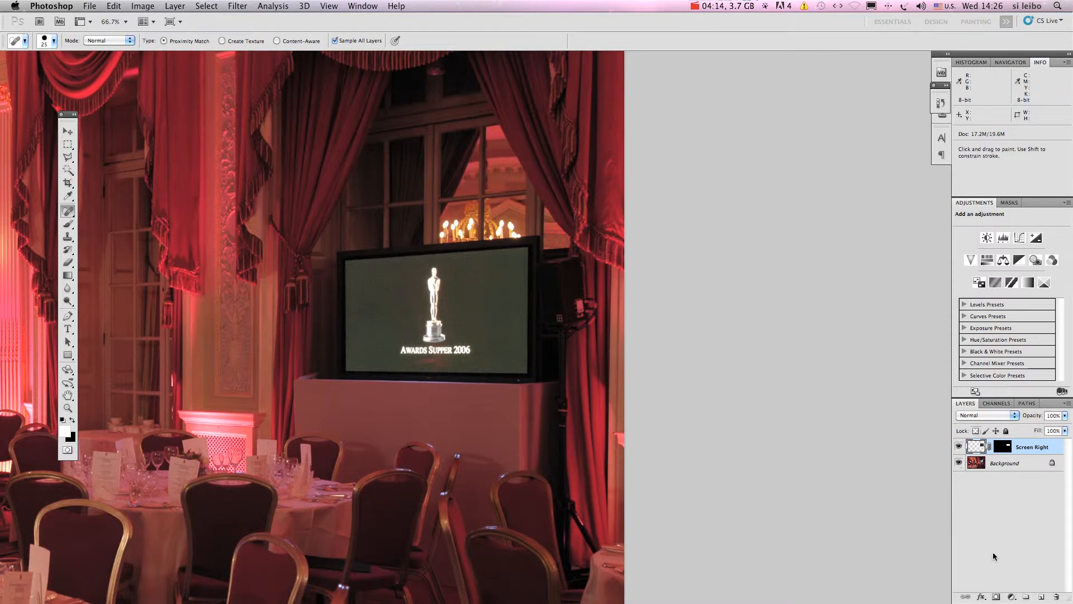
# Add a Curves adjustment layer clipped to the Screen Right layer
pyautogui.click(175, 6)
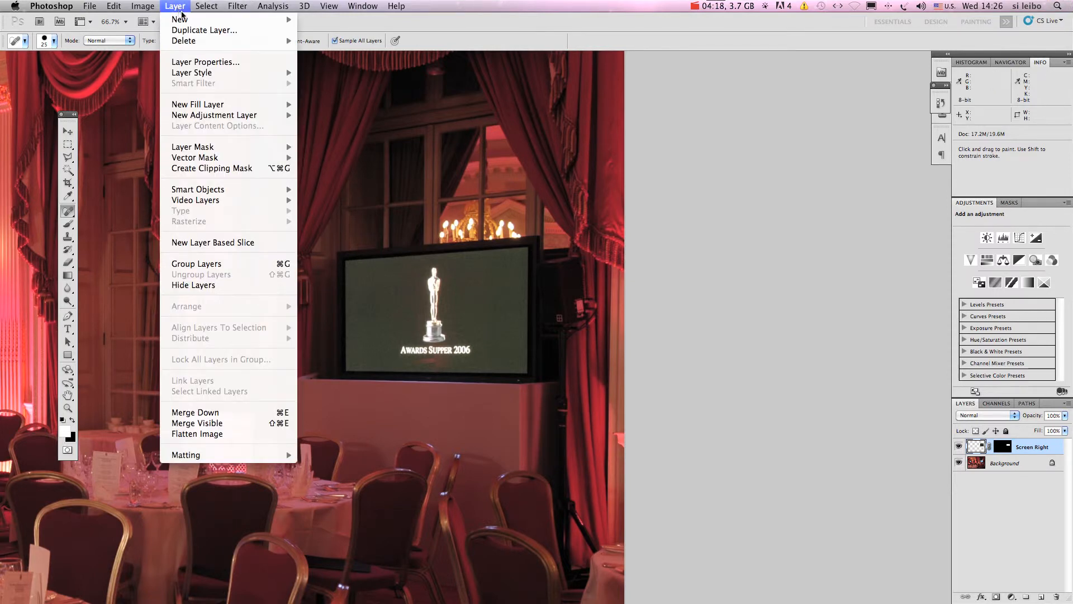
pyautogui.moveTo(205, 117)
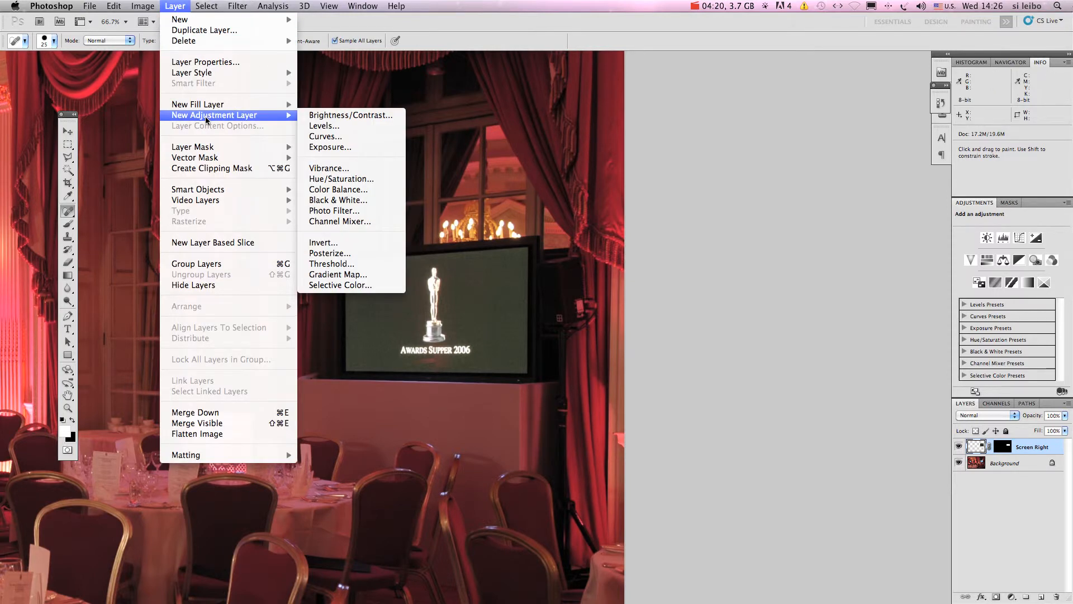
pyautogui.click(333, 143)
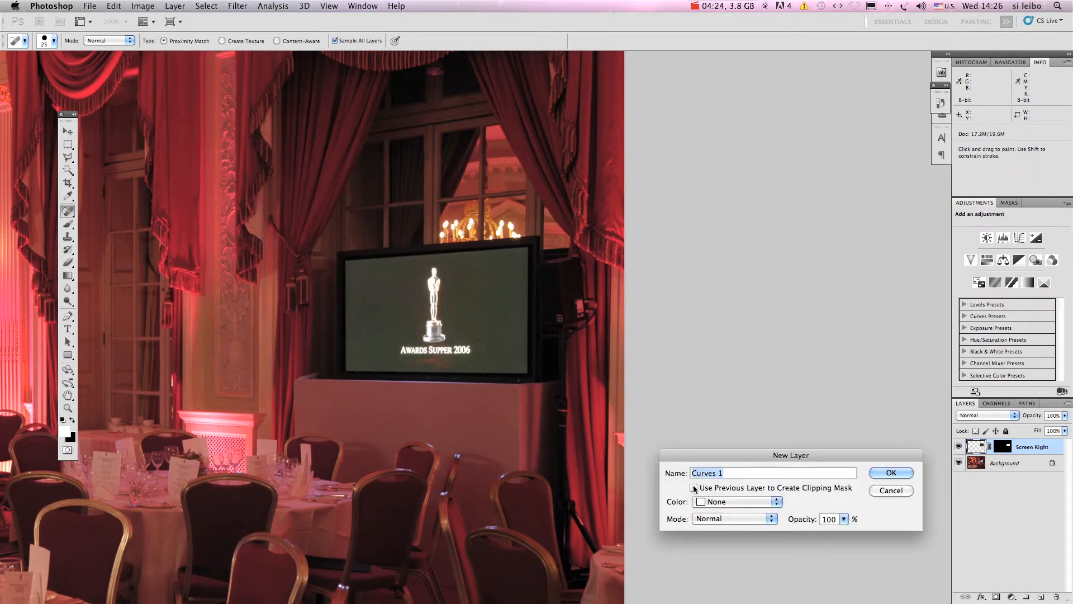
pyautogui.click(694, 488)
pyautogui.click(897, 476)
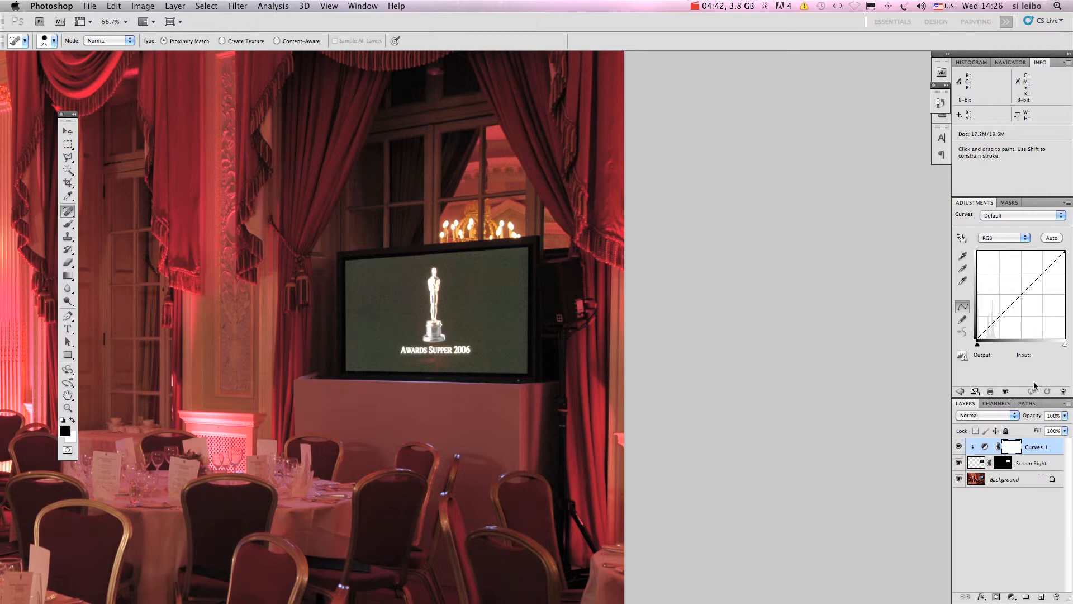
# Darken the screen with the RGB curve by moving the black point to input 31 and pulling a midtone point to input 162, output 110
pyautogui.click(976, 344)
pyautogui.moveTo(978, 347); pyautogui.dragTo(988, 348)
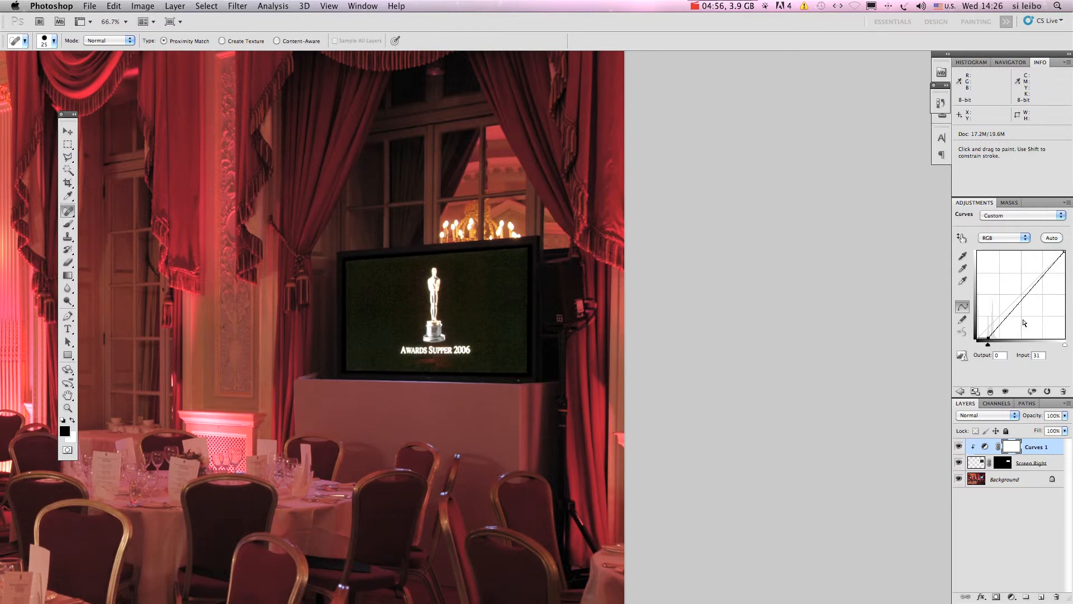
pyautogui.moveTo(1025, 299); pyautogui.dragTo(1033, 301)
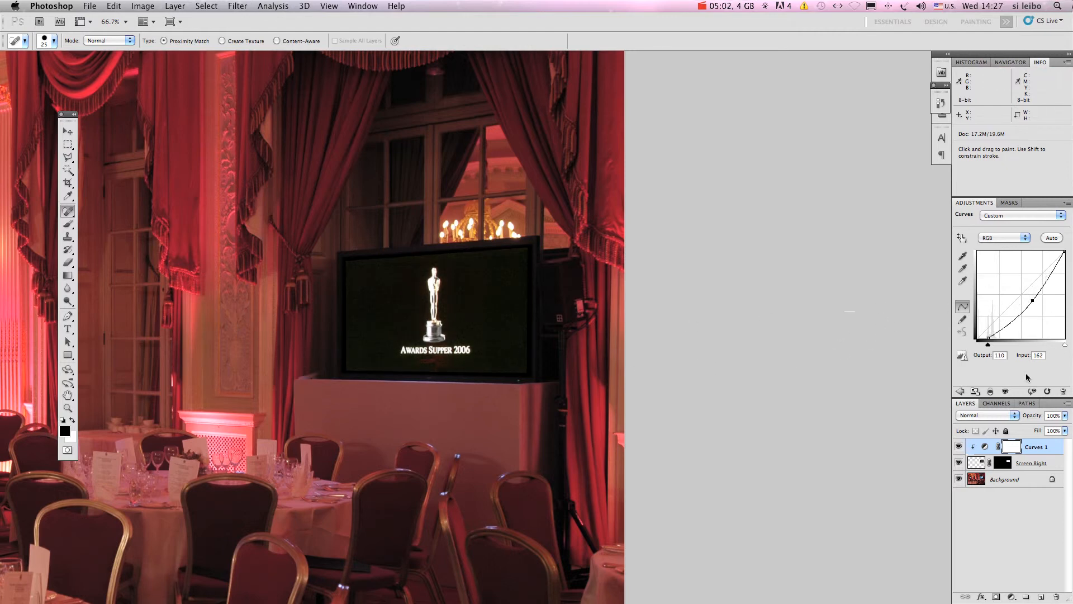
# Compare the screen with and without the Curves adjustment by repeatedly toggling its visibility, and return to viewing the whole photo
pyautogui.click(959, 447)
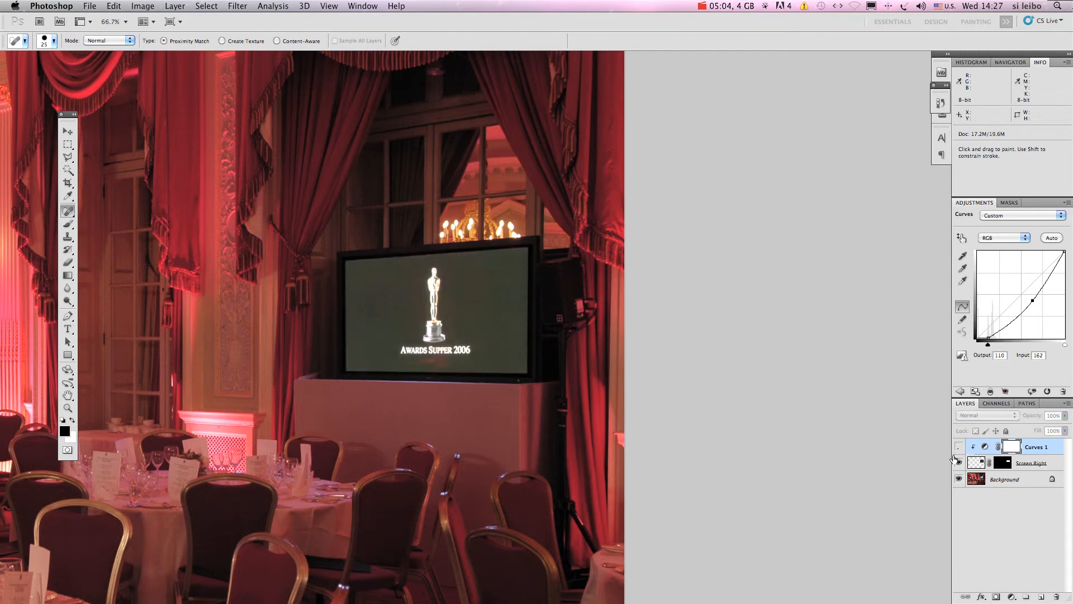
pyautogui.click(959, 447)
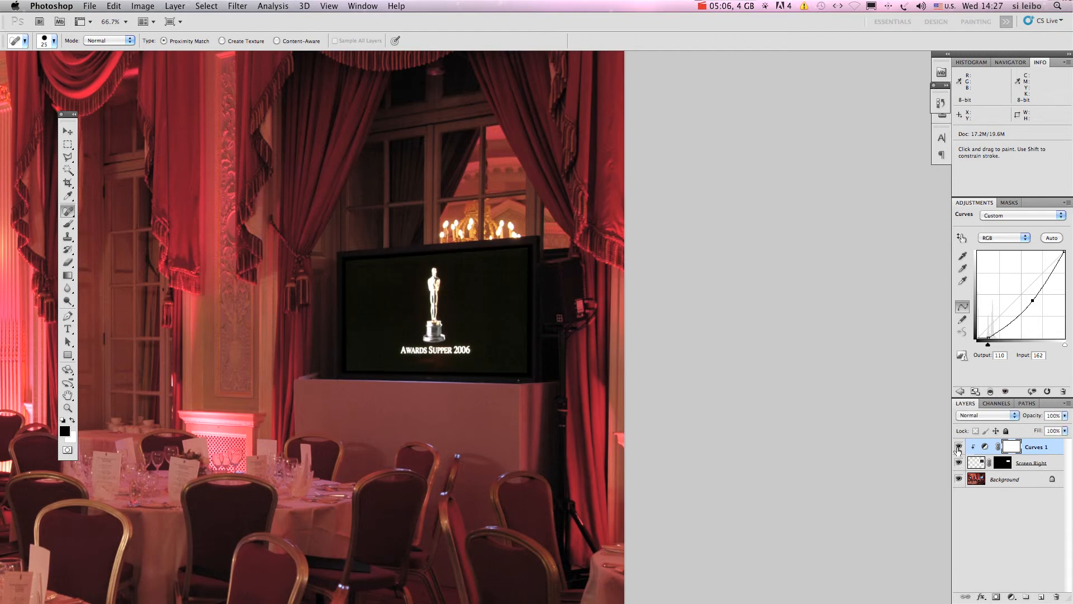
pyautogui.click(959, 447)
pyautogui.click(959, 447)
pyautogui.click(959, 447)
pyautogui.click(960, 447)
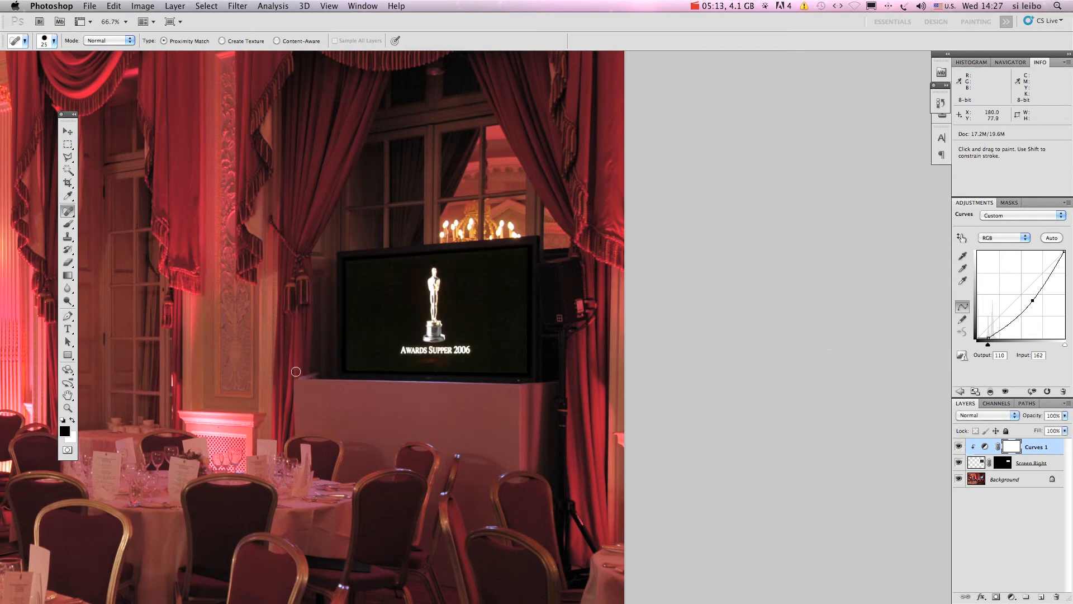
pyautogui.press('super+0')
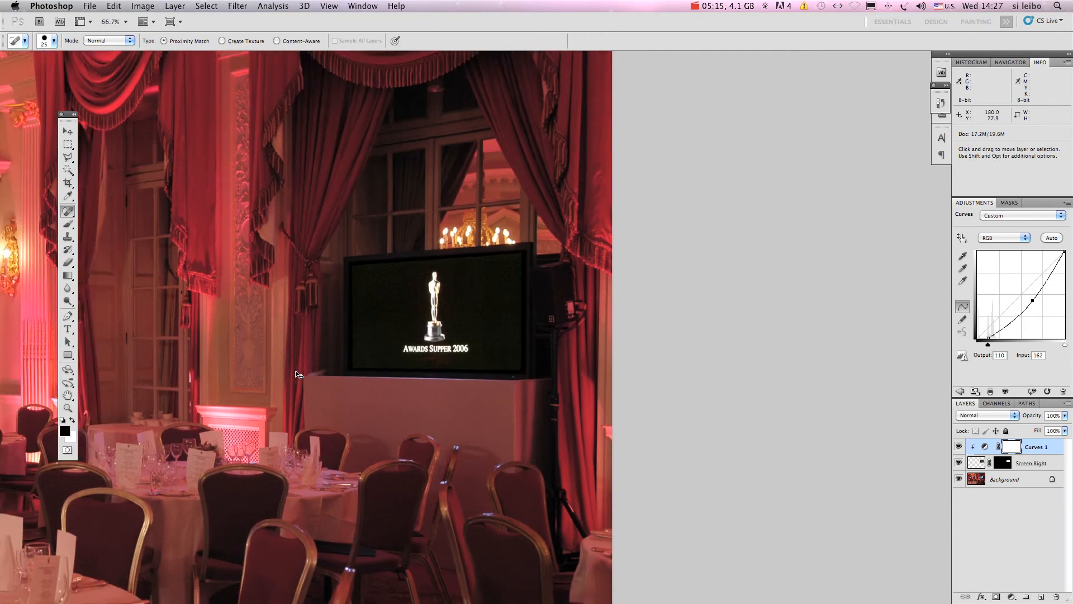